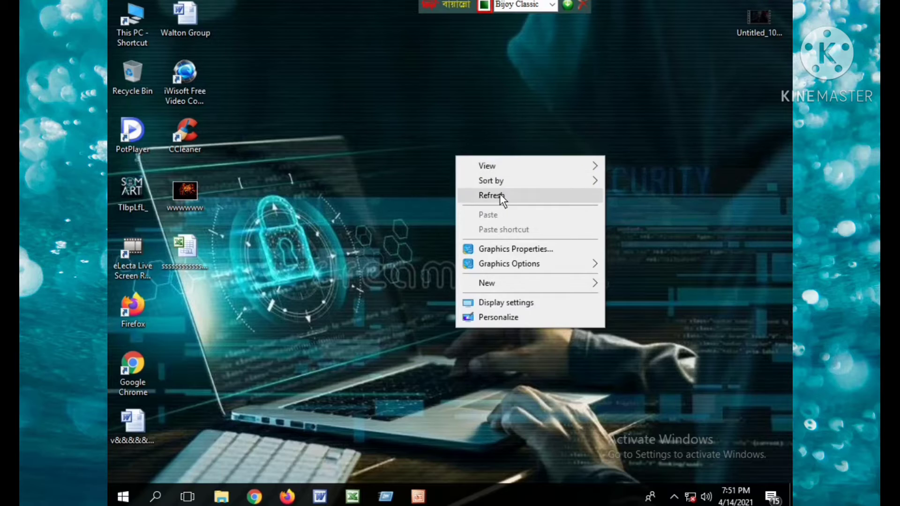
- Refresh the Windows desktop repeatedly
left_click(502, 197)
right_click(468, 160)
left_click(508, 200)
right_click(458, 130)
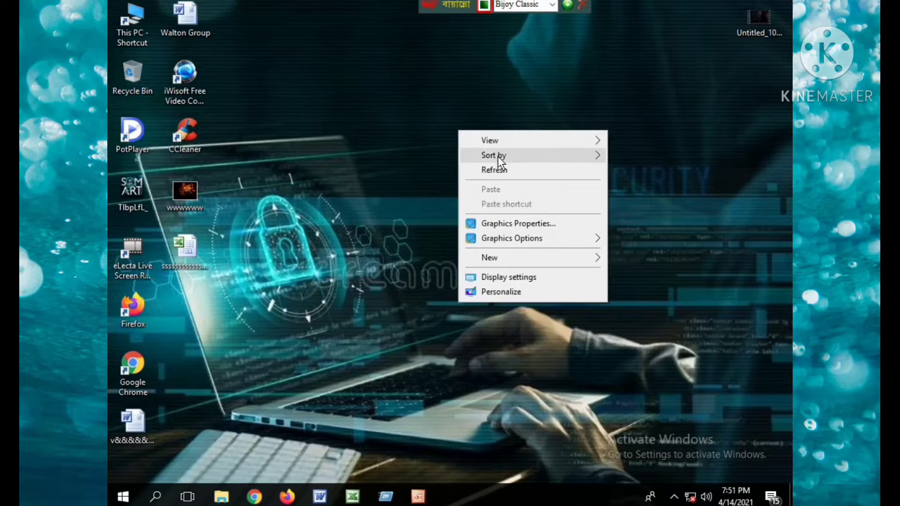
left_click(497, 169)
right_click(446, 143)
left_click(487, 181)
right_click(432, 141)
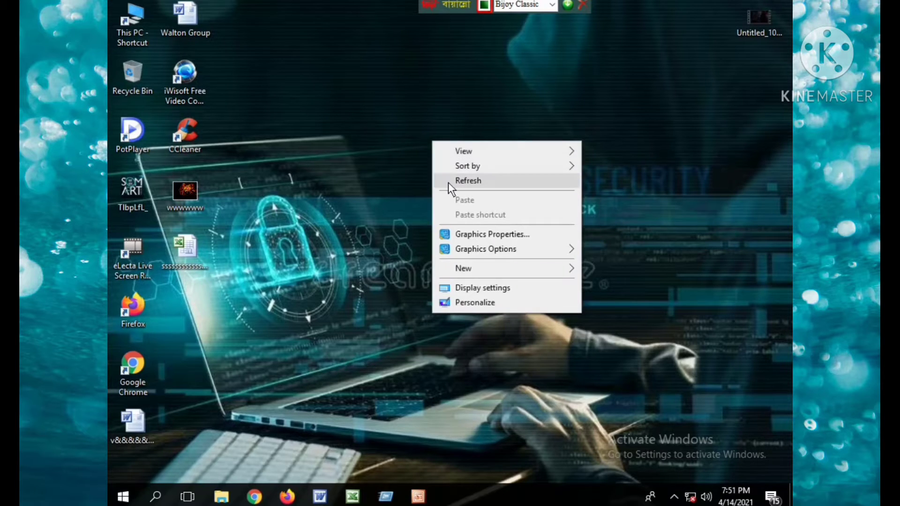
left_click(449, 182)
right_click(394, 107)
left_click(453, 146)
right_click(409, 90)
left_click(466, 129)
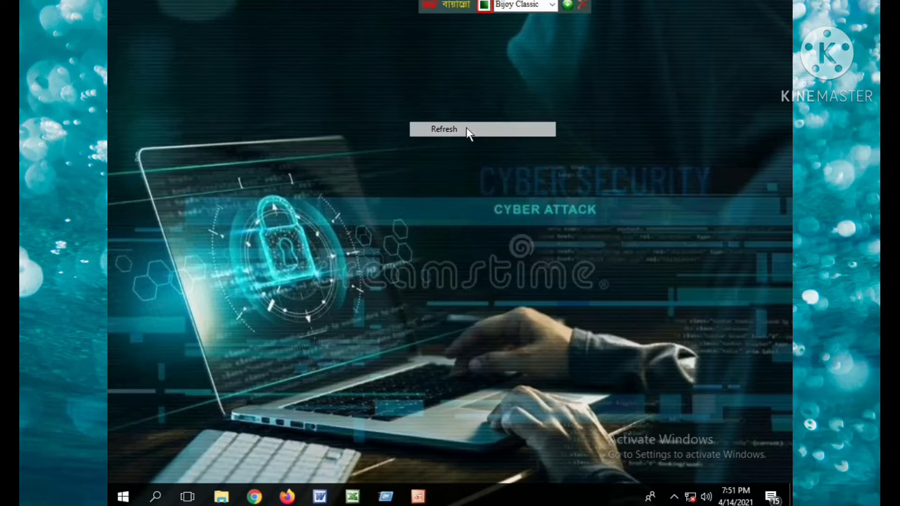
right_click(373, 78)
left_click(418, 118)
right_click(399, 100)
left_click(438, 138)
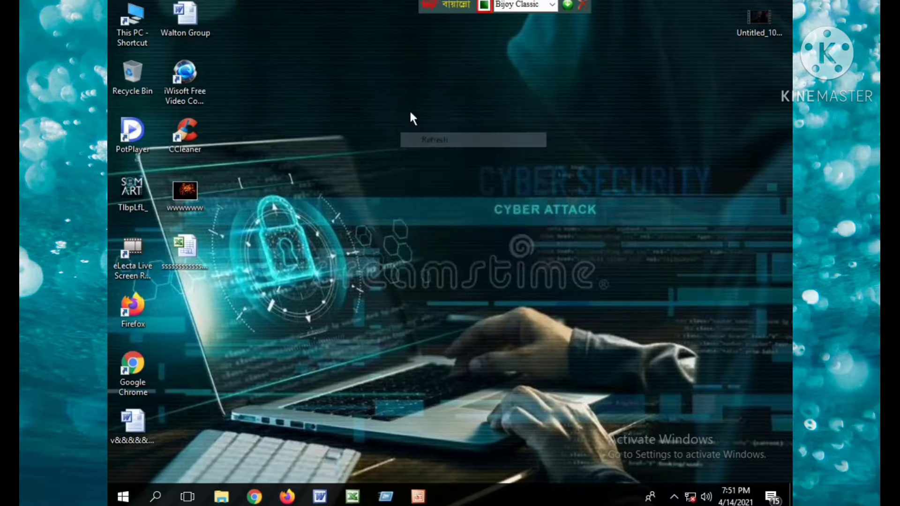
right_click(412, 119)
left_click(469, 160)
right_click(426, 112)
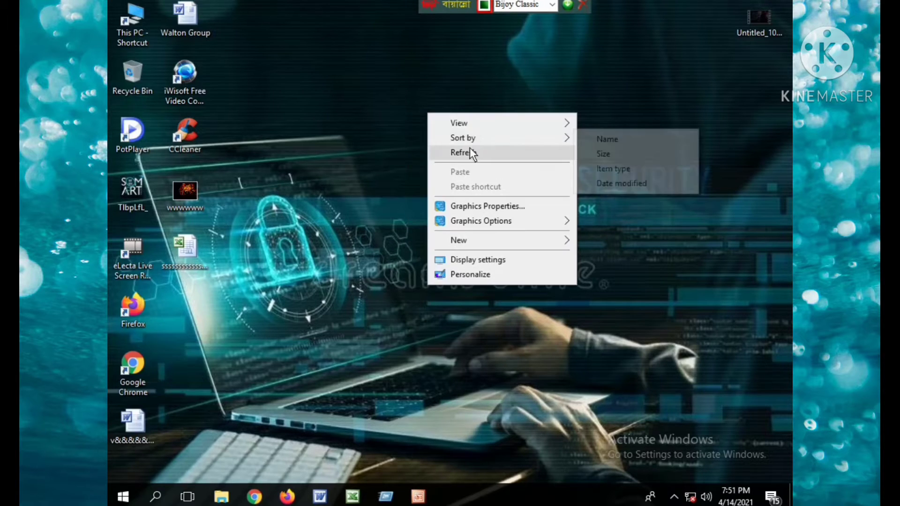
left_click(468, 152)
right_click(440, 130)
left_click(483, 169)
right_click(419, 136)
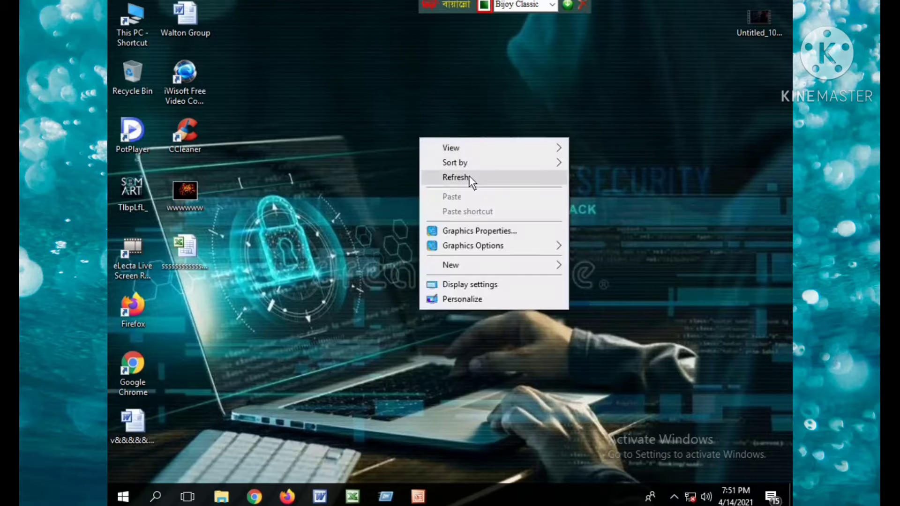
left_click(469, 176)
right_click(416, 132)
left_click(449, 174)
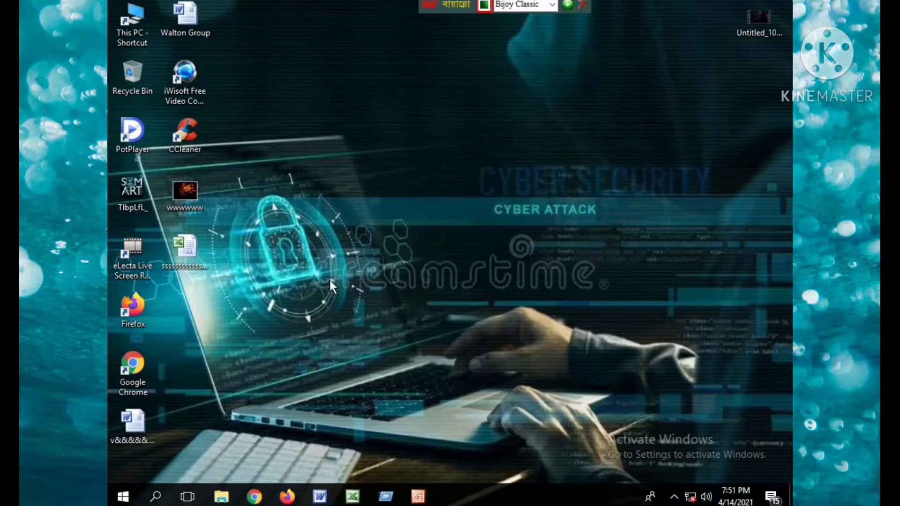
- Switch to the wwwwww presentation in PowerPoint, view its first slide as a slide show, and minimize it again
key("alt+Tab")
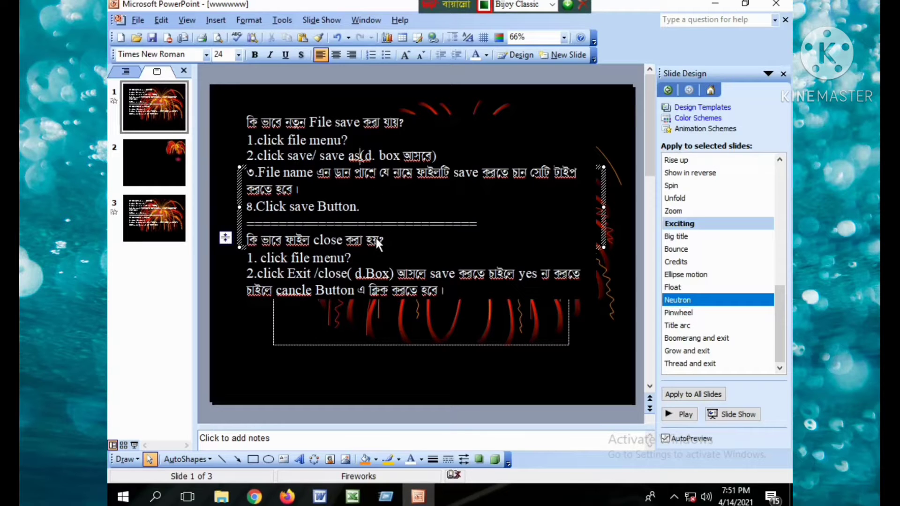
key("F5")
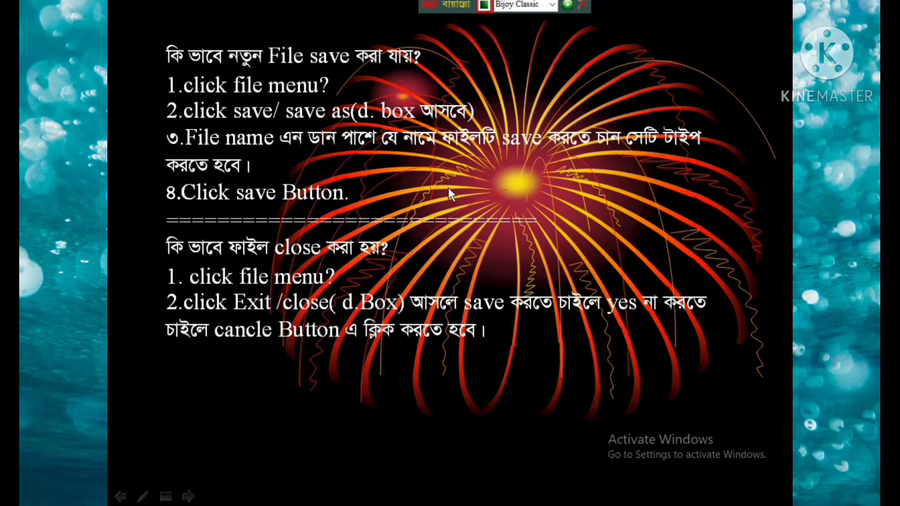
key("Escape")
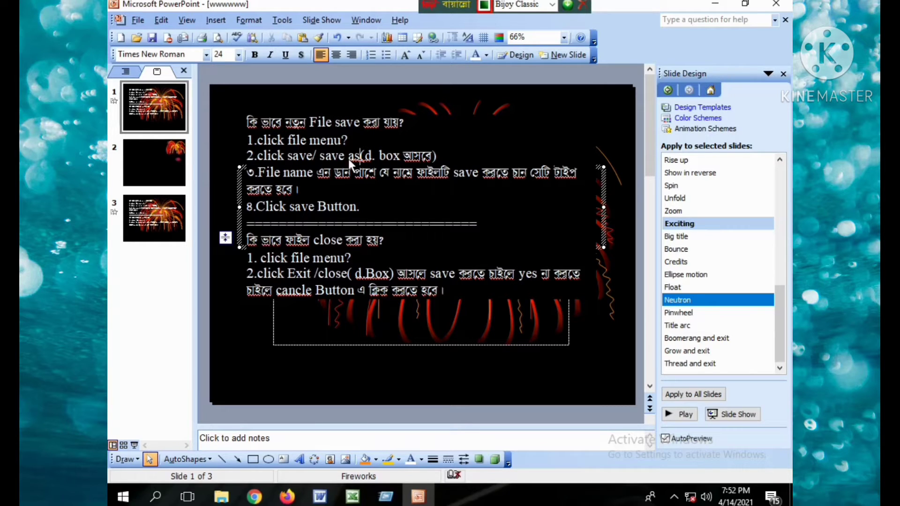
left_click(714, 4)
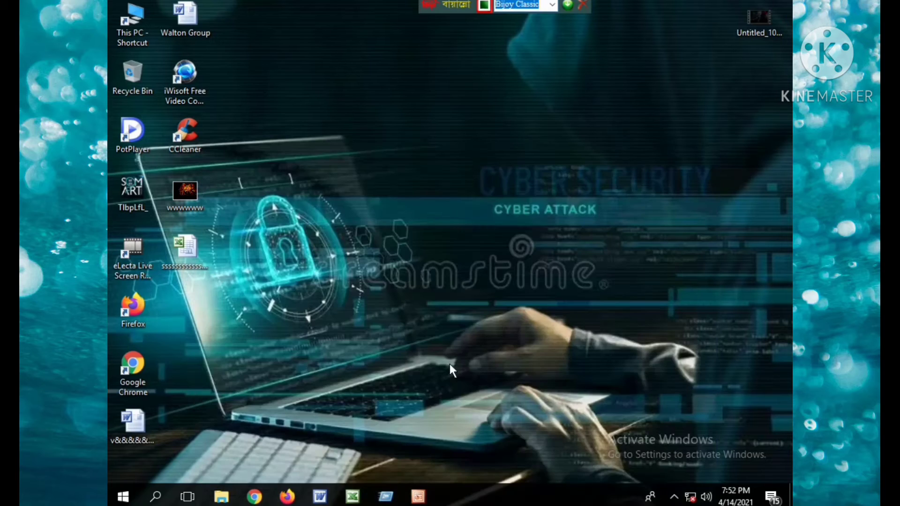
- Open Word with a blank document and close the Getting Started pane
left_click(320, 497)
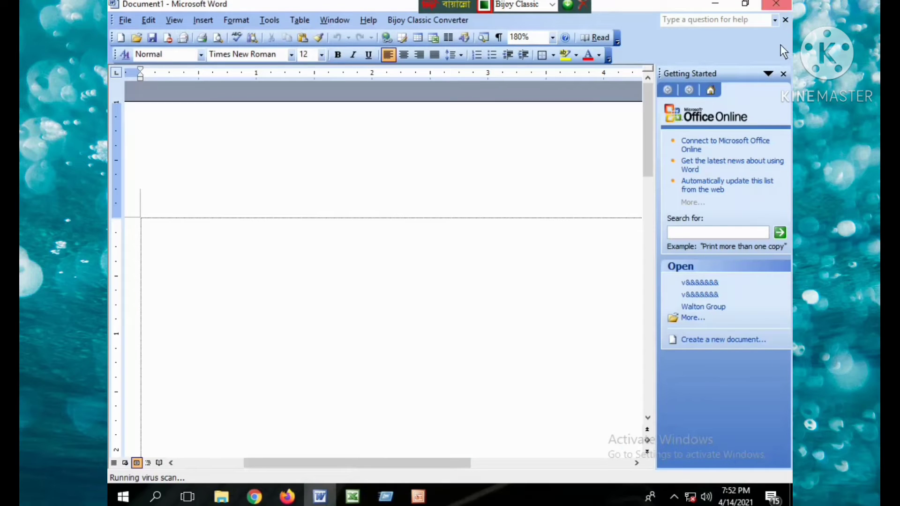
left_click(783, 74)
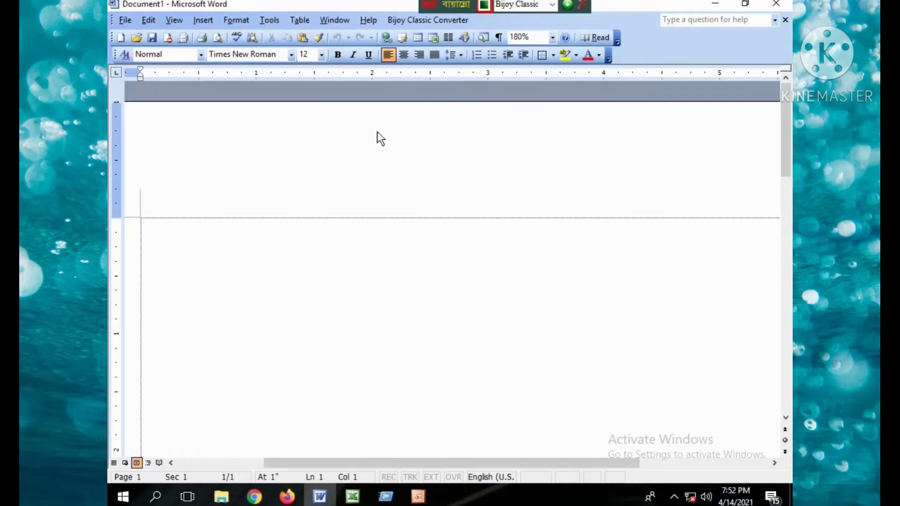
- Set the font to SutonnyMJ and choose the Bijoy Classic keyboard layout for Bangla typing in the document
left_click(291, 54)
left_click(263, 75)
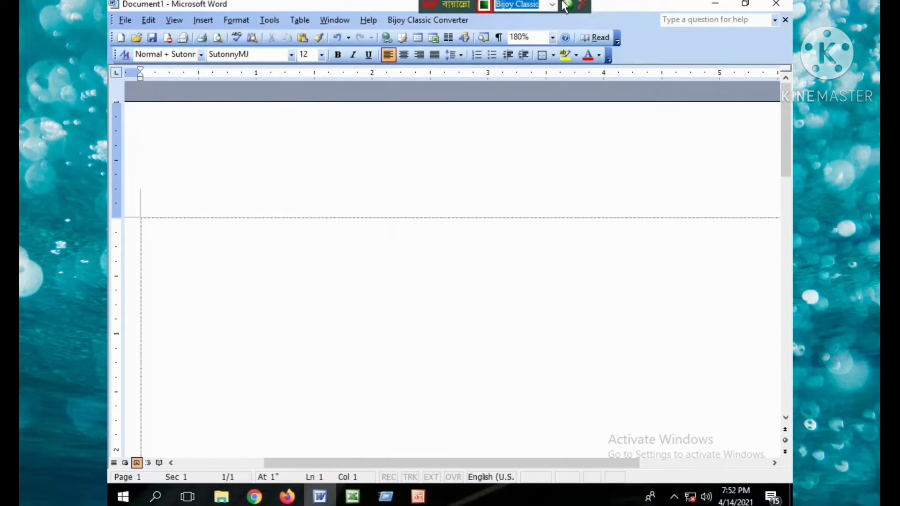
left_click(553, 4)
left_click(530, 24)
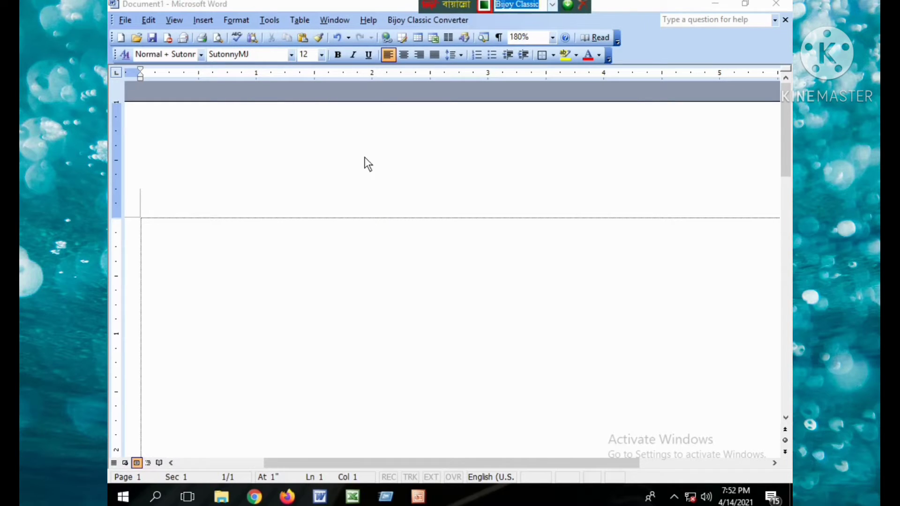
left_click(277, 244)
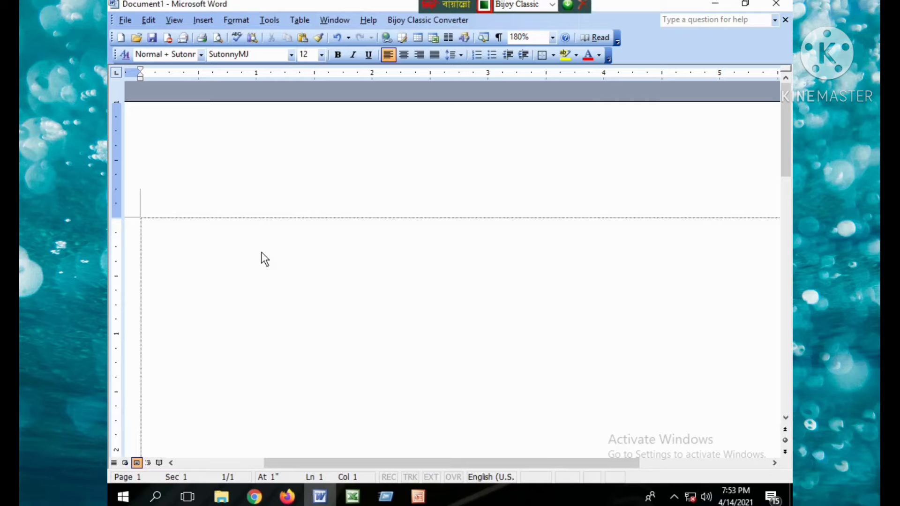
- Enter the Bangla text "আমার সোনার বাংলা আমি তোমায় ভালবাসি" on the first line, correcting mistyped characters
type("অঅ")
key("BackSpace")
type("ামা")
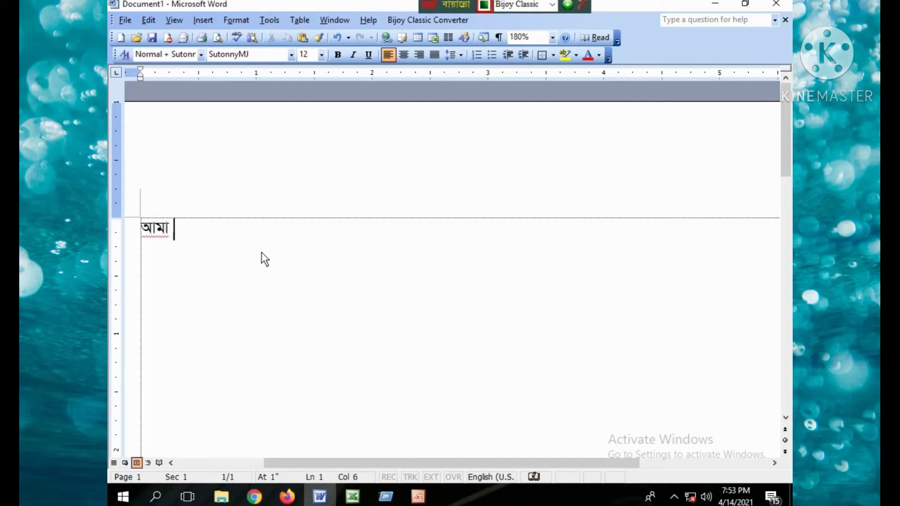
key("BackSpace")
key("BackSpace")
type("ার সোনার বায়")
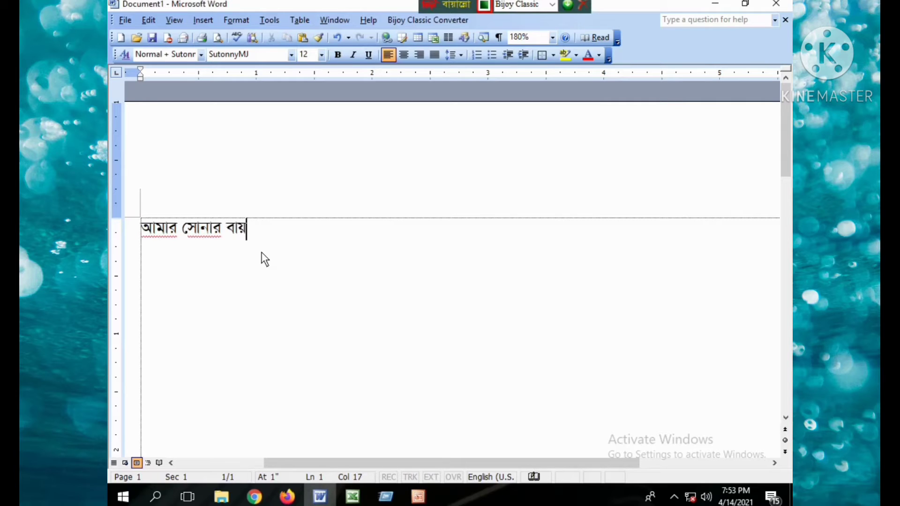
key("BackSpace")
type("ংলা আমি ")
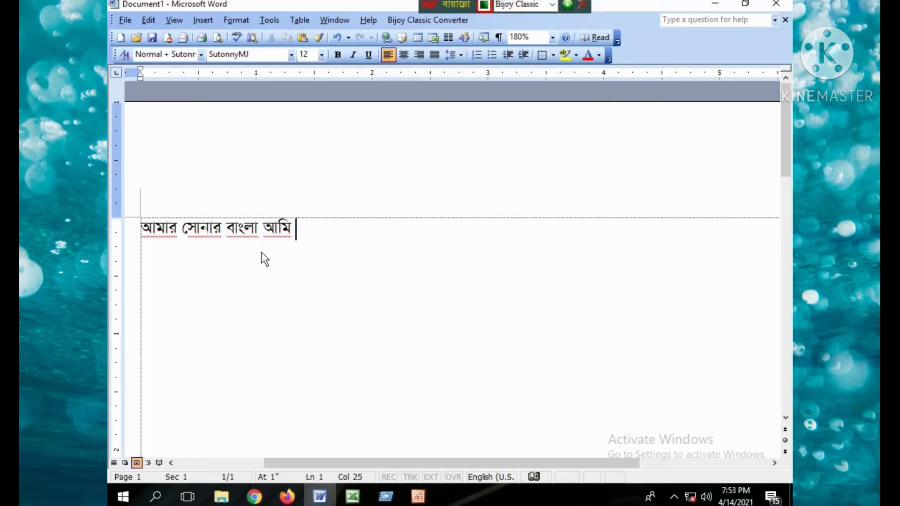
type("তোমা")
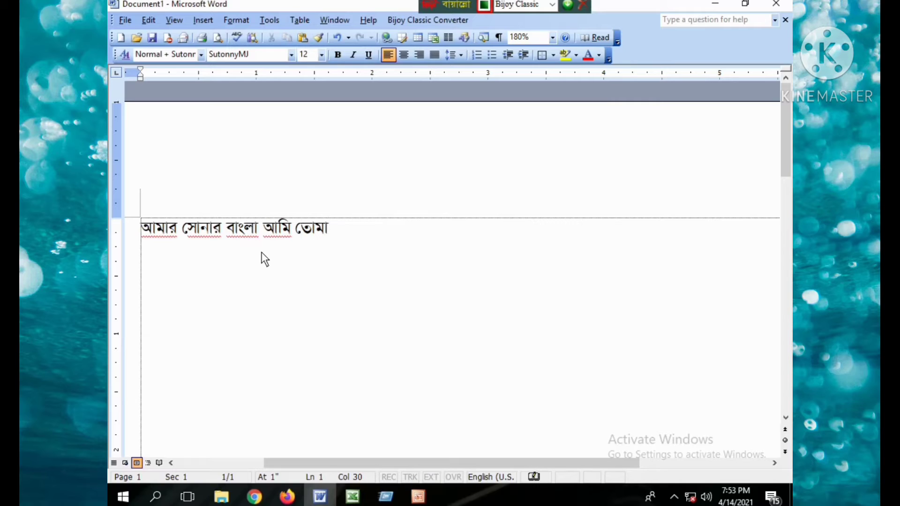
type("য় ভা")
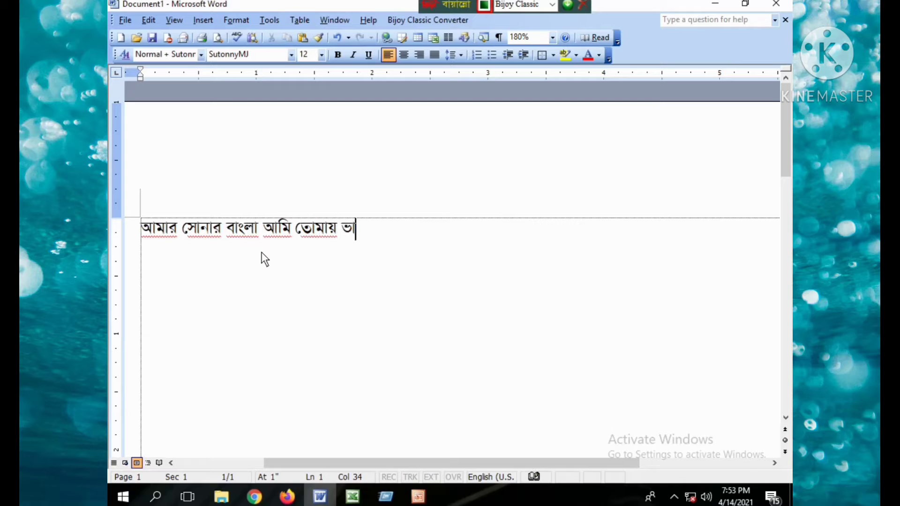
type("লবাসি")
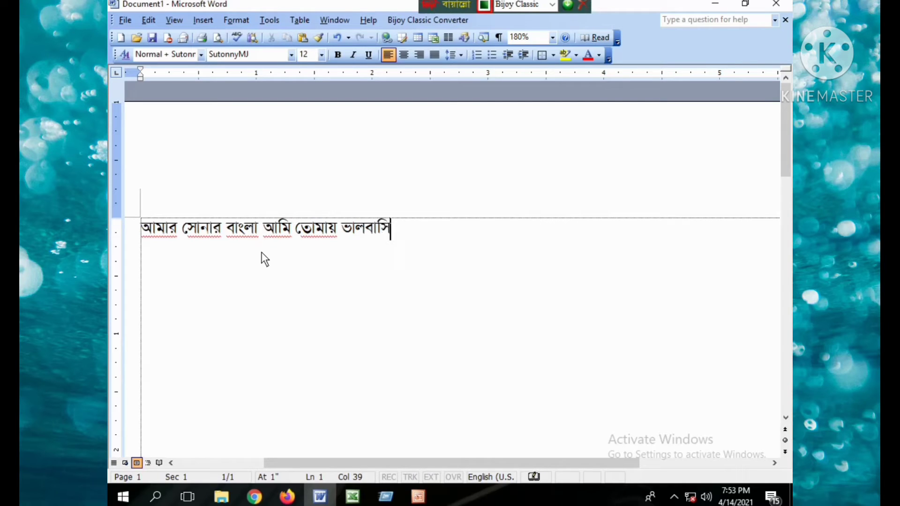
- Continue the line with "সোনার বাংলা আমি", correcting the mistyped letters
type(" সোনার বৃয়")
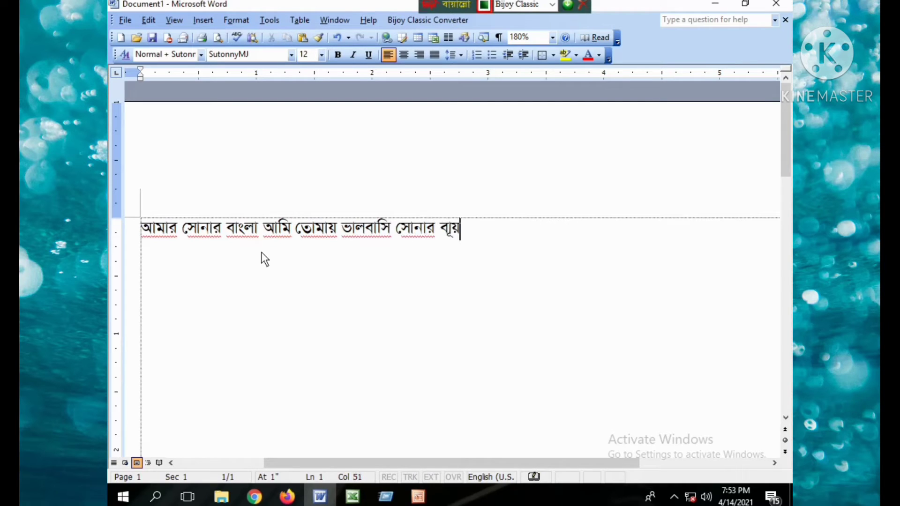
key("BackSpace")
key("BackSpace")
key("BackSpace")
type("ংলা আমি")
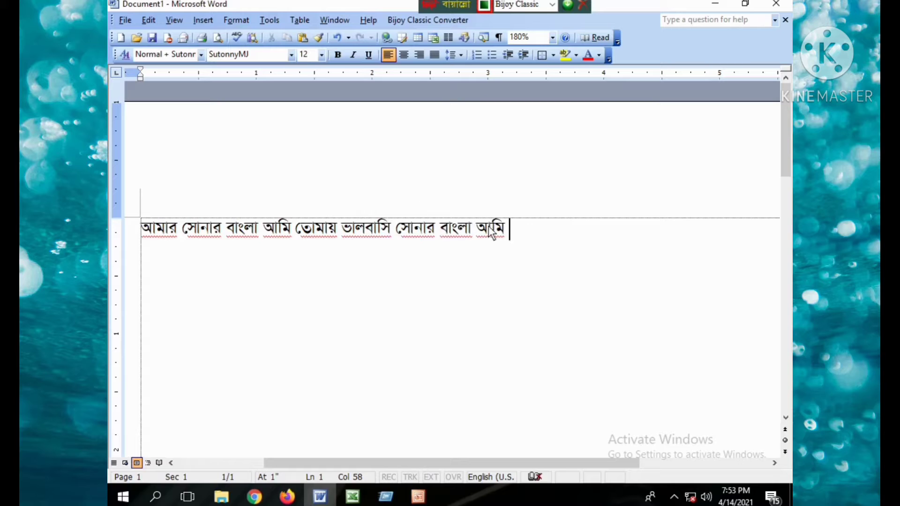
left_click_drag(488, 226, 141, 233)
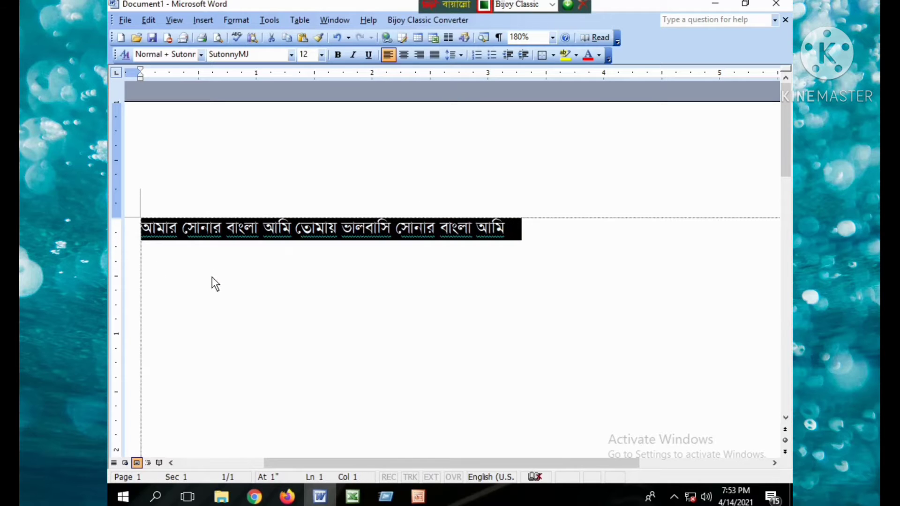
left_click(389, 277)
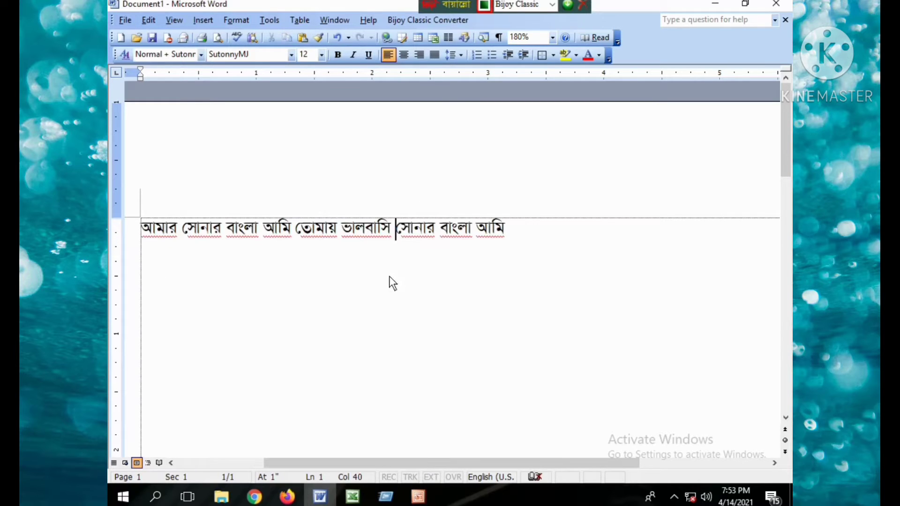
left_click(126, 17)
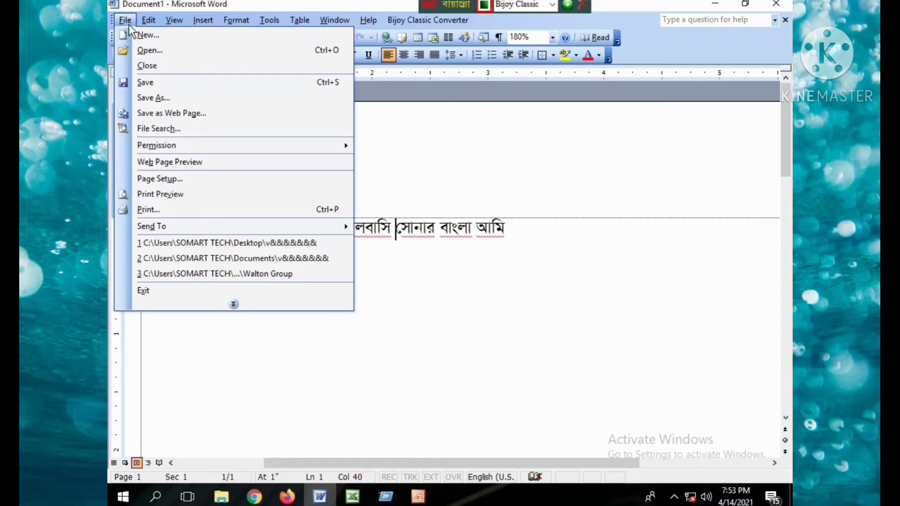
left_click(161, 97)
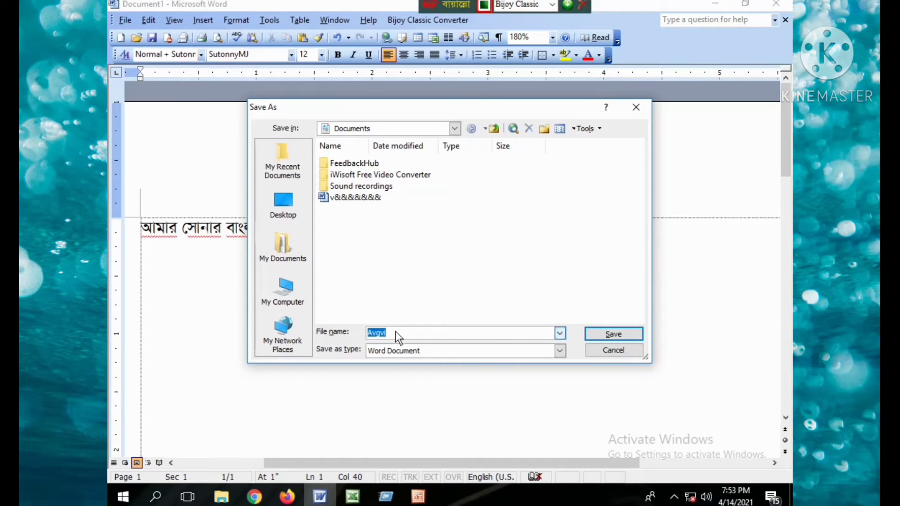
type("&&&&&&&&&&&&&&&&&&&&&&&&&&&&")
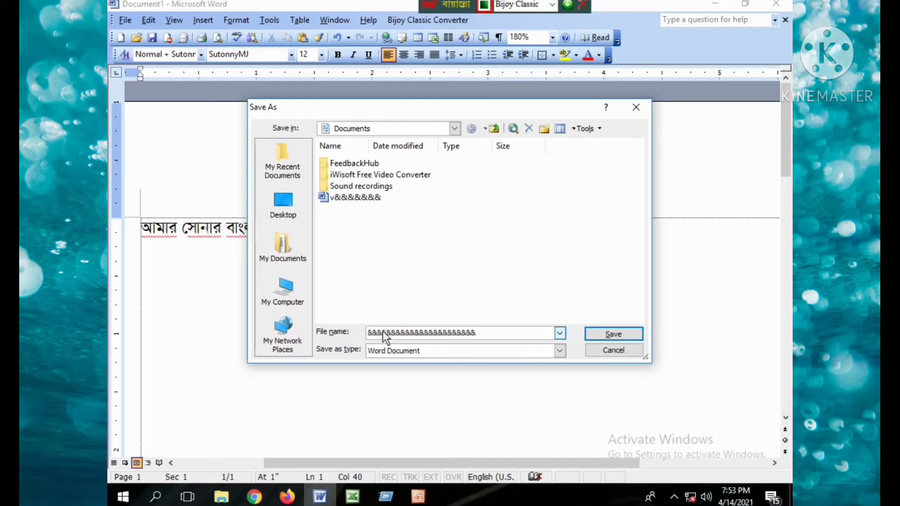
left_click(289, 209)
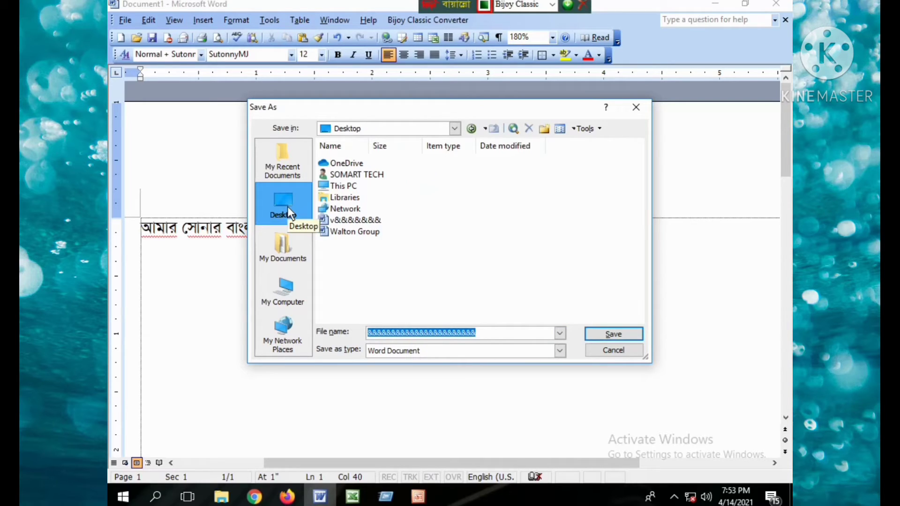
left_click(379, 221)
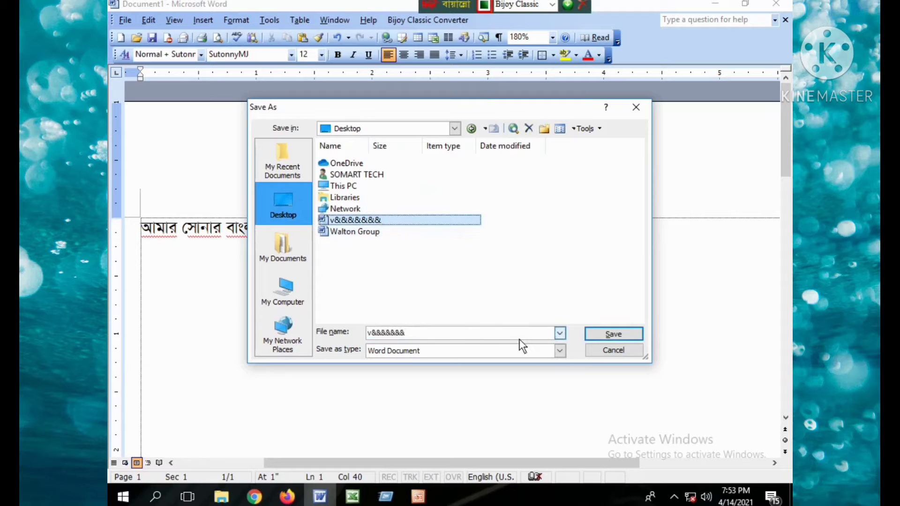
left_click(611, 333)
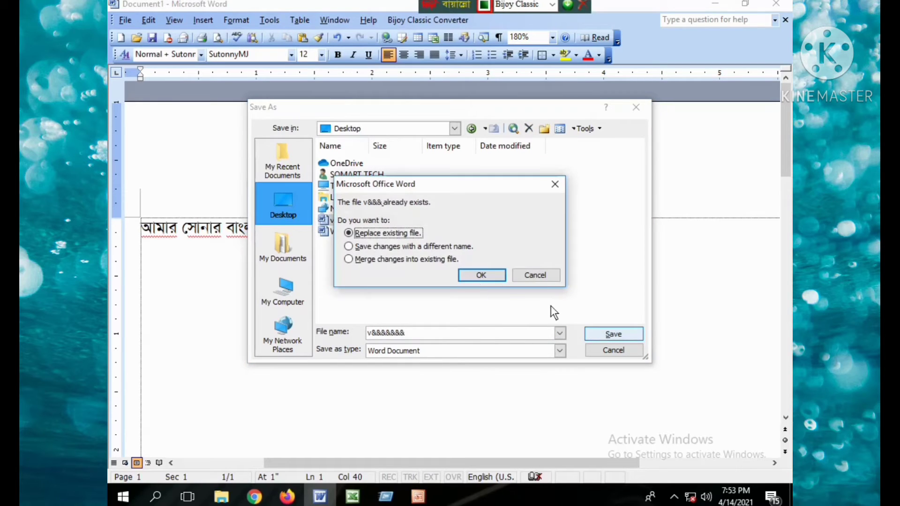
left_click(483, 276)
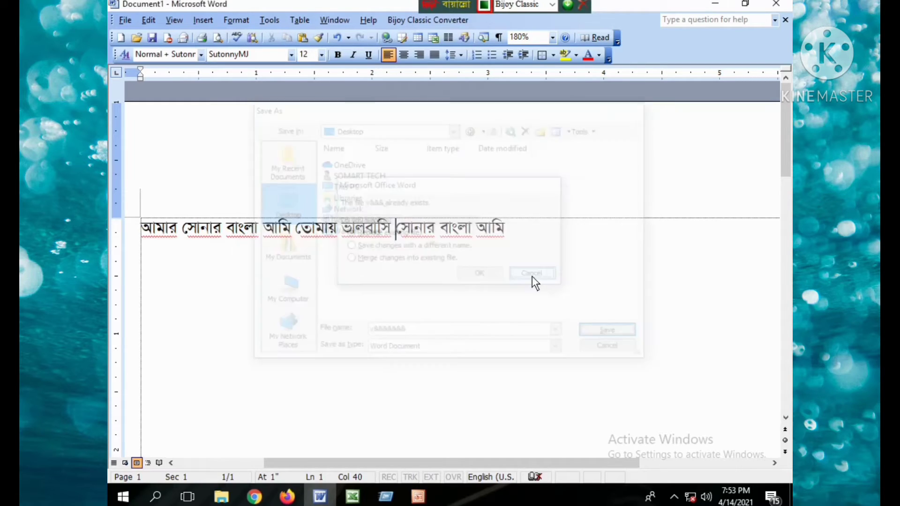
- Save the Bangla document to the Desktop as a Word Document under the suggested file name Avgvi, and close Word
left_click(122, 19)
left_click(155, 101)
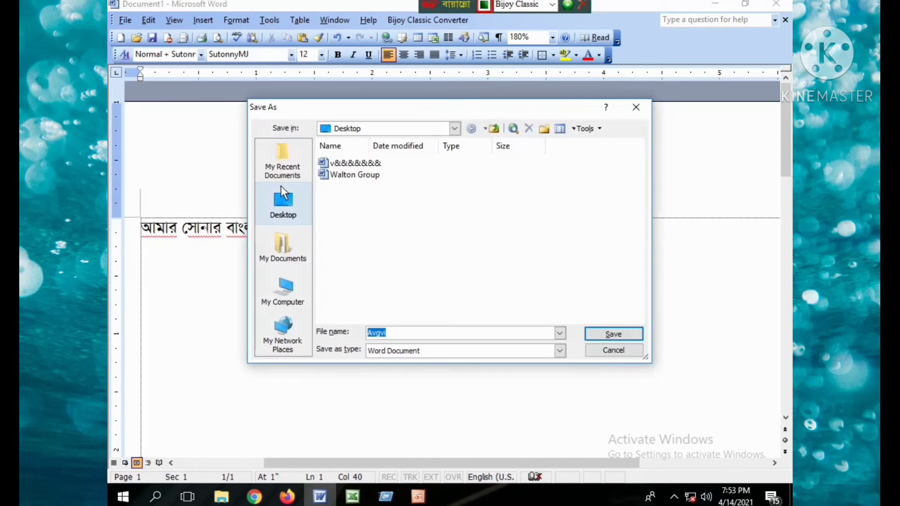
left_click(284, 200)
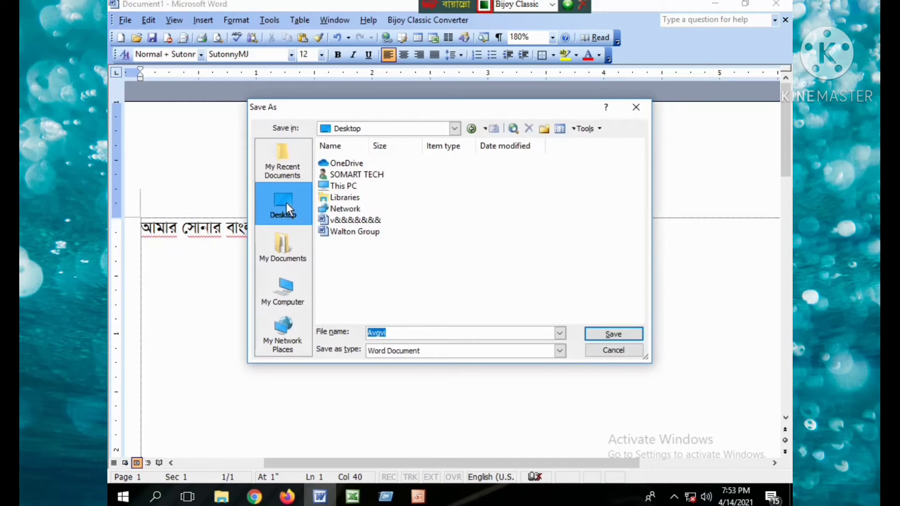
left_click(283, 243)
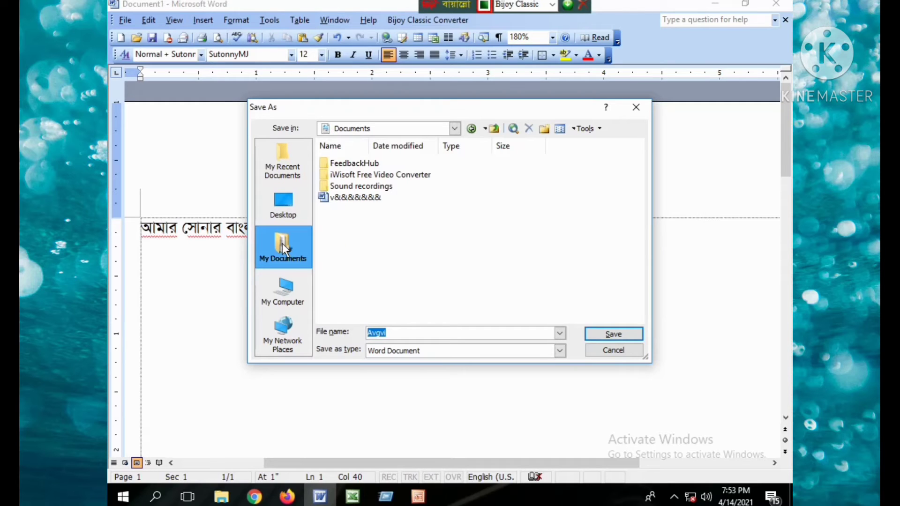
left_click(286, 282)
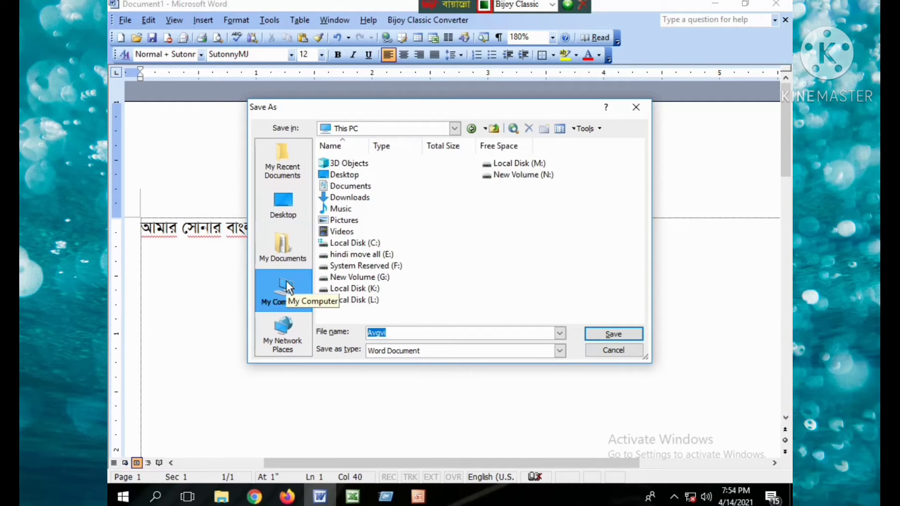
left_click(281, 210)
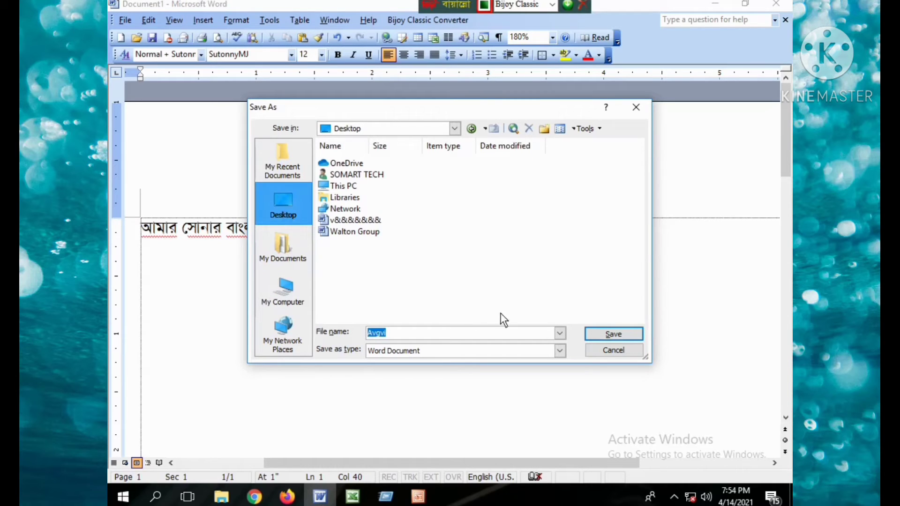
left_click(603, 330)
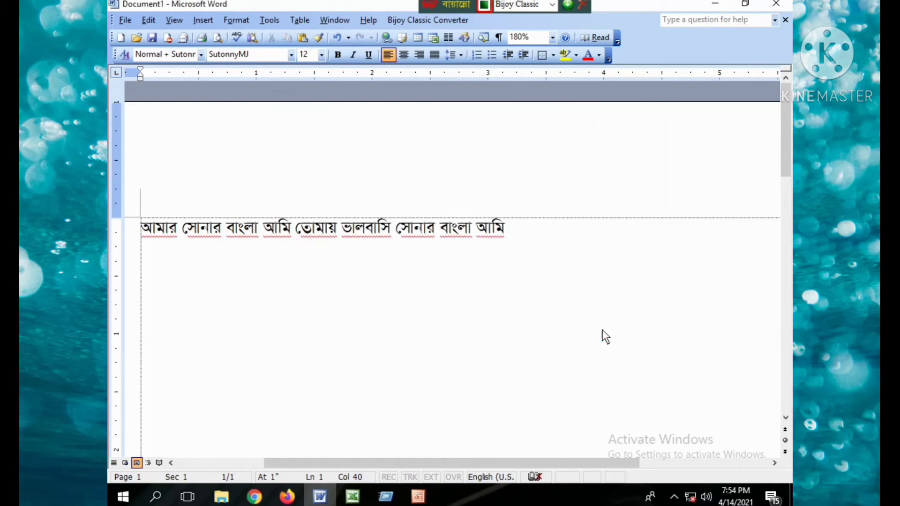
left_click(775, 5)
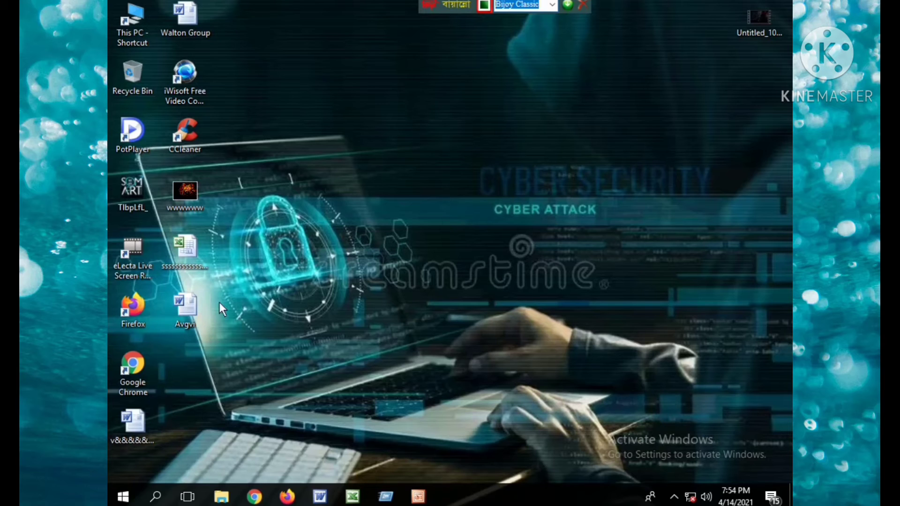
- Reopen the saved Avgvi document from the Desktop and check its Bangla line
double_click(187, 305)
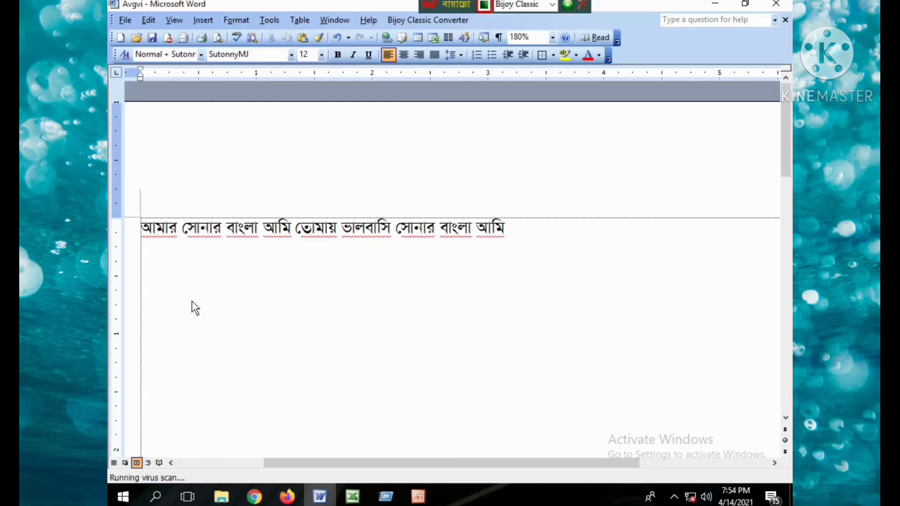
left_click(777, 6)
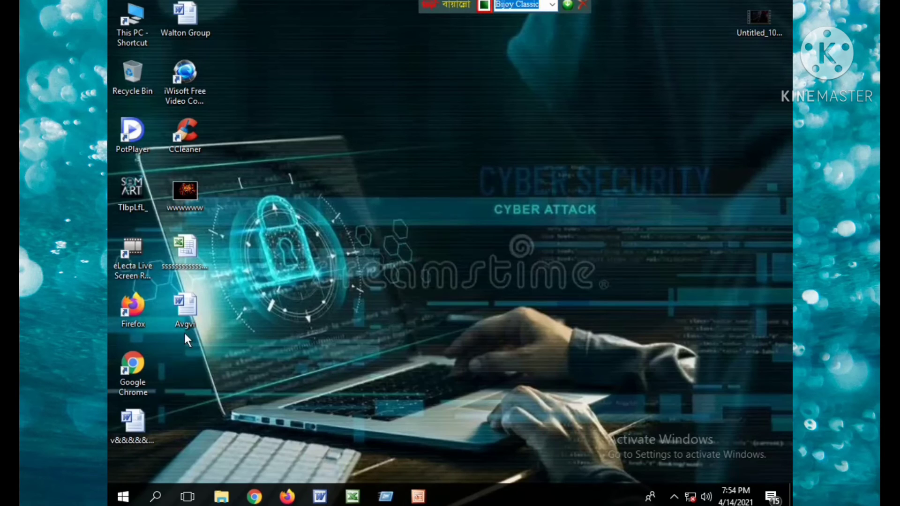
double_click(189, 303)
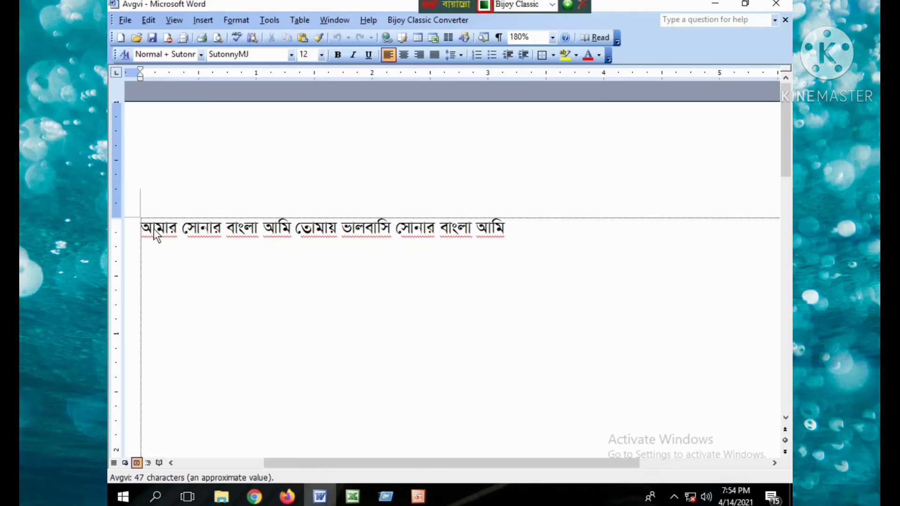
left_click_drag(156, 236, 596, 229)
left_click(588, 235)
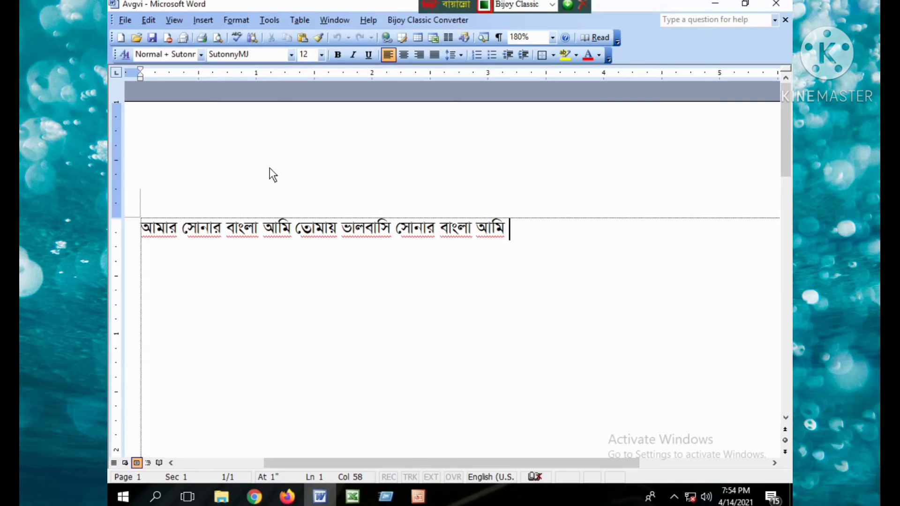
- Try to delete the Avgvi file from the Desktop folder within the Save As dialog, and close the dialog without saving
left_click(124, 21)
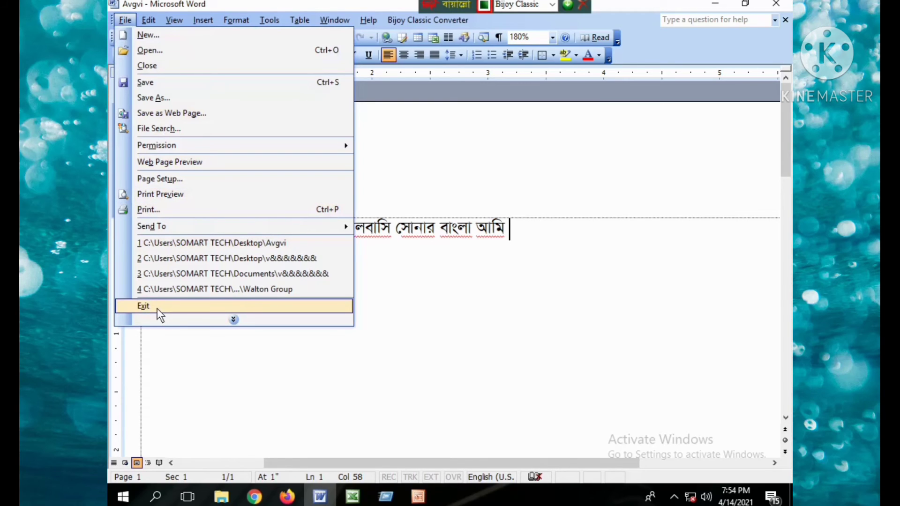
left_click(200, 98)
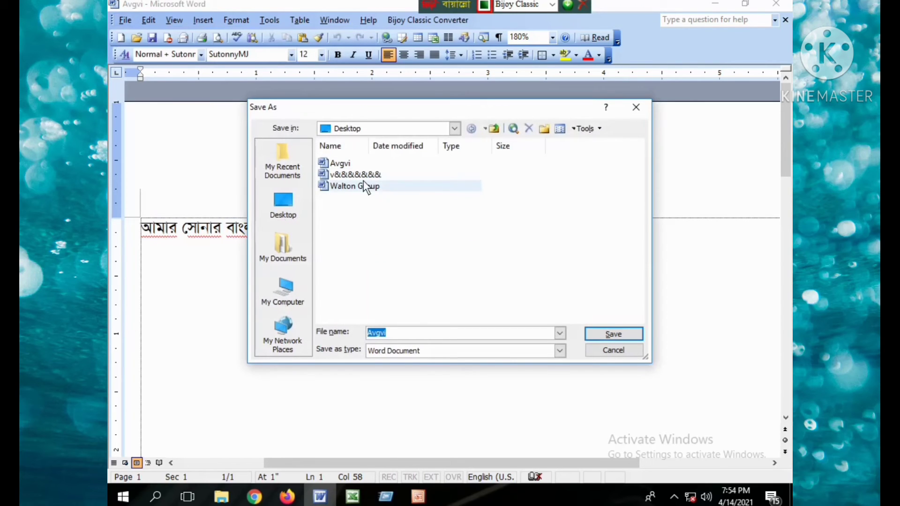
left_click(346, 164)
right_click(347, 168)
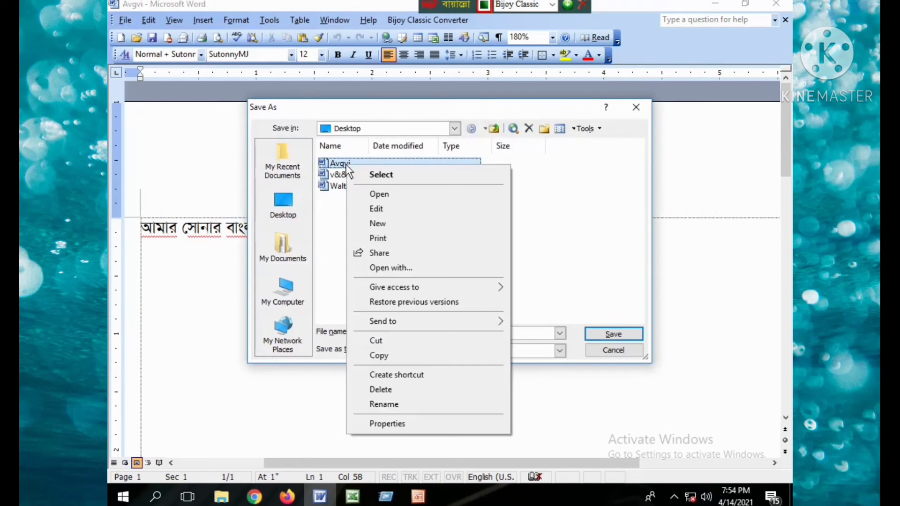
left_click(397, 209)
left_click(449, 281)
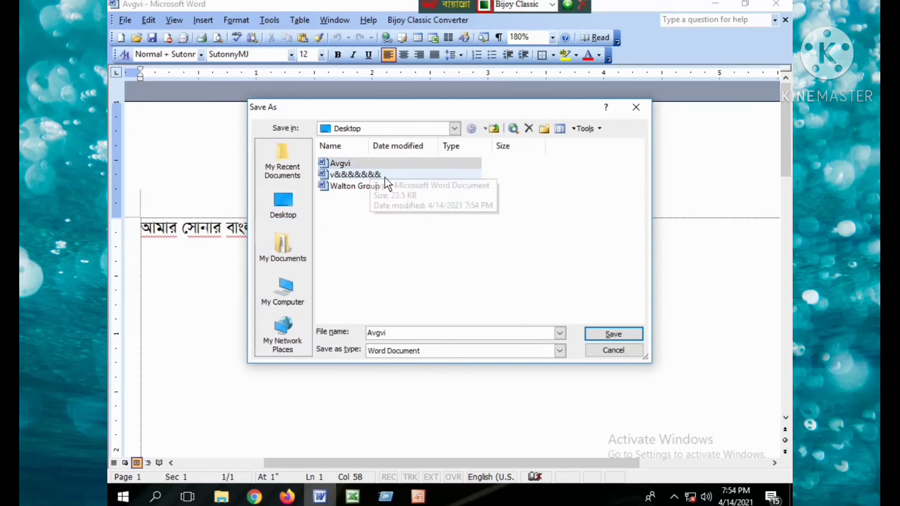
left_click(382, 165)
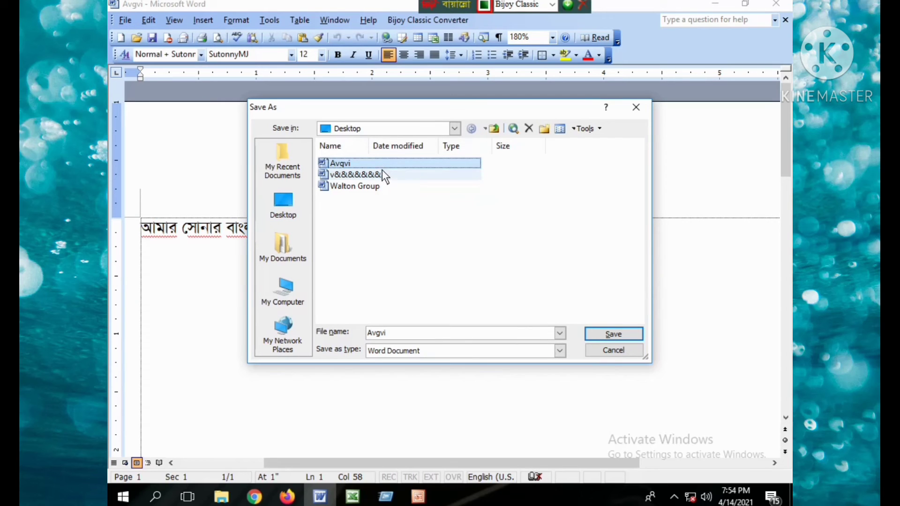
left_click(529, 130)
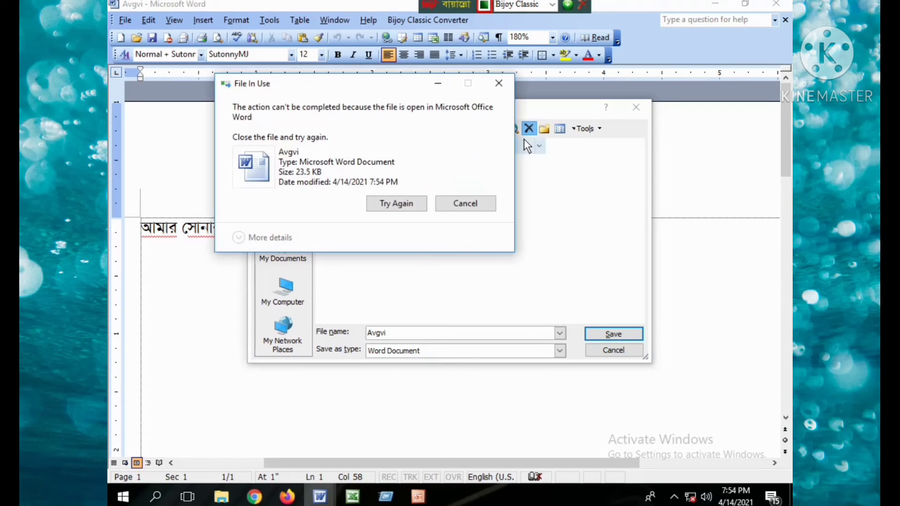
left_click(398, 203)
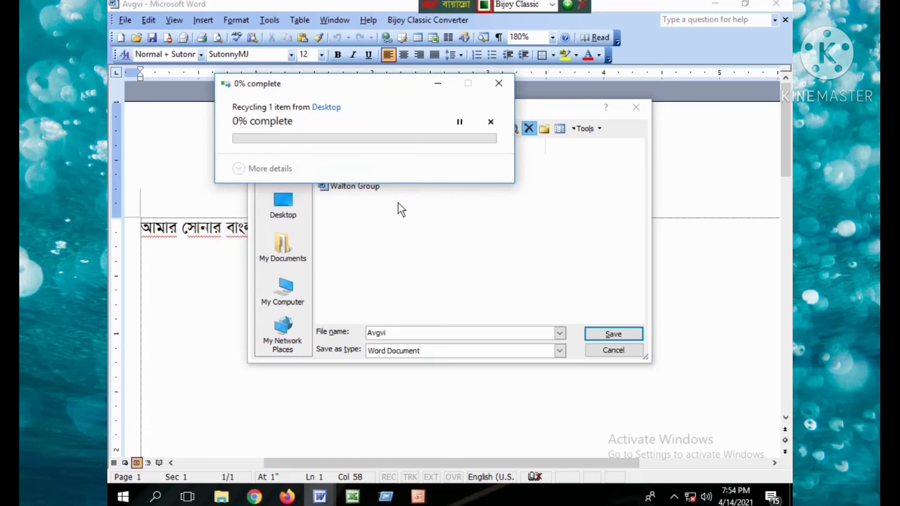
left_click(489, 201)
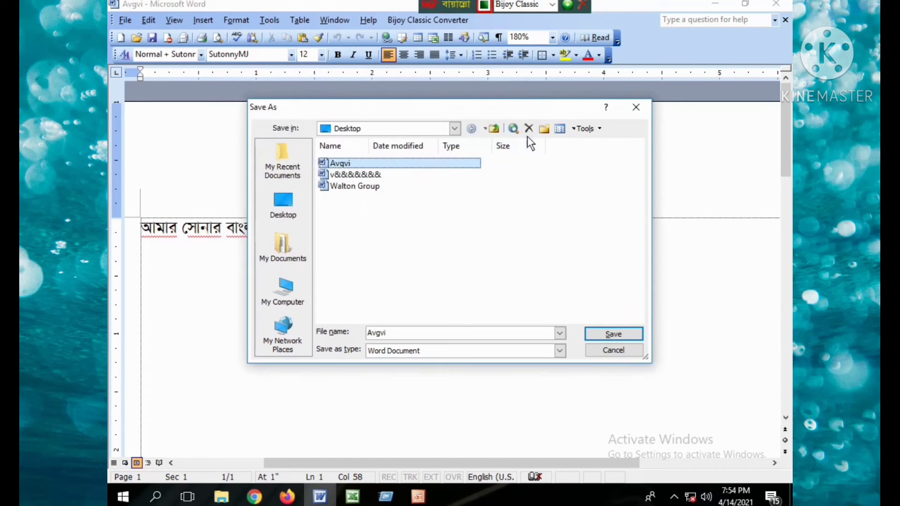
left_click(631, 109)
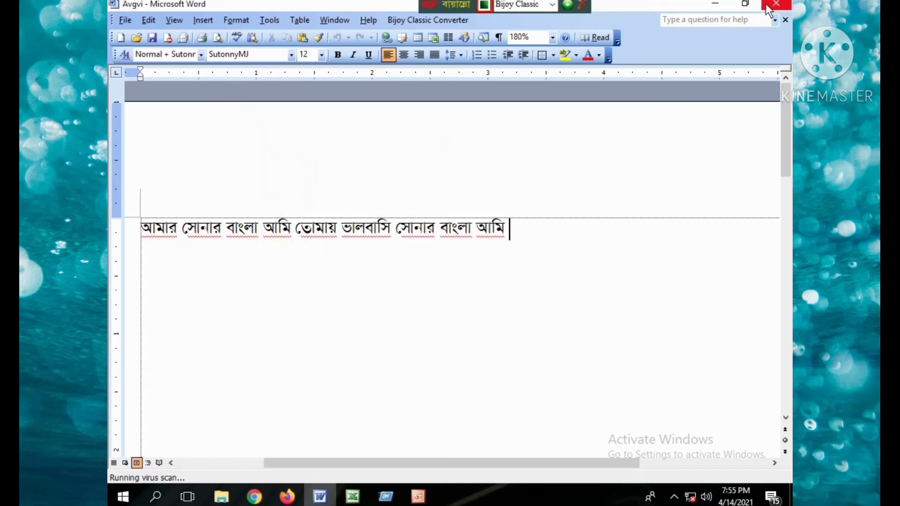
- Close the Avgvi document and permanently delete its file from the Desktop, emptying the Recycle Bin
left_click(769, 5)
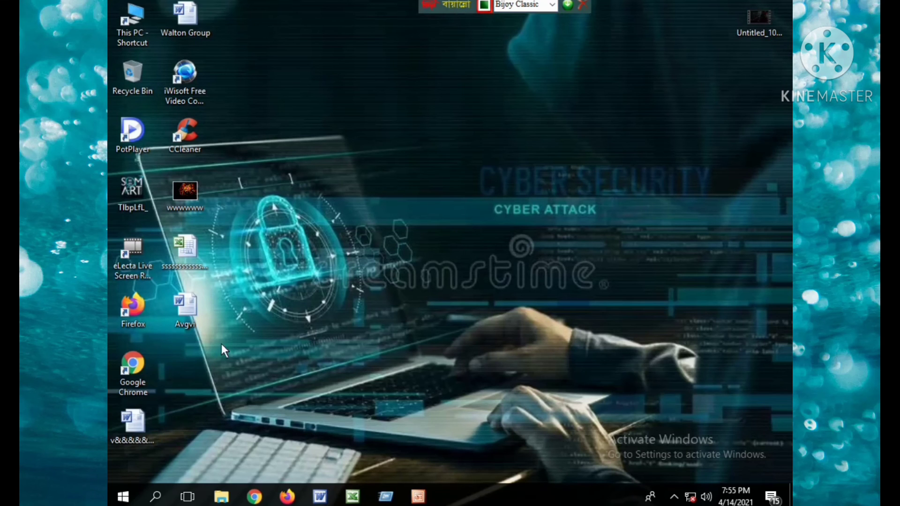
left_click(193, 303)
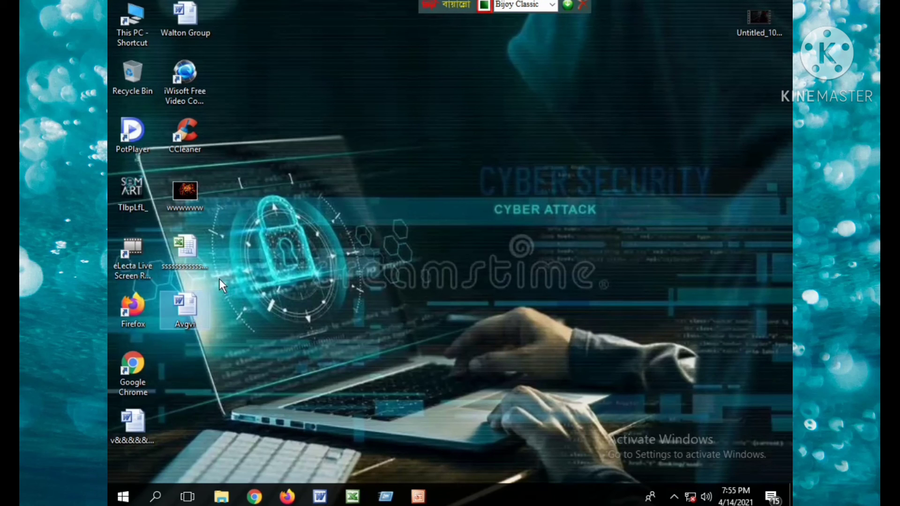
key("Delete")
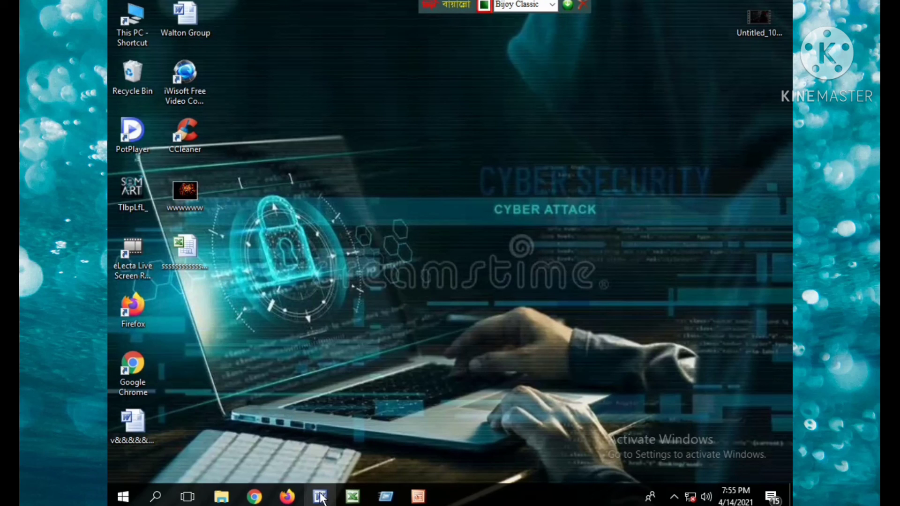
right_click(130, 78)
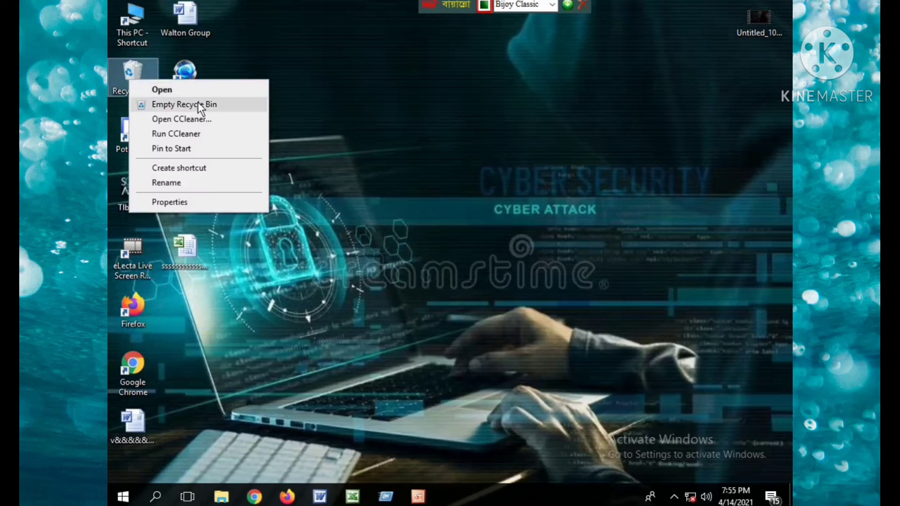
left_click(198, 103)
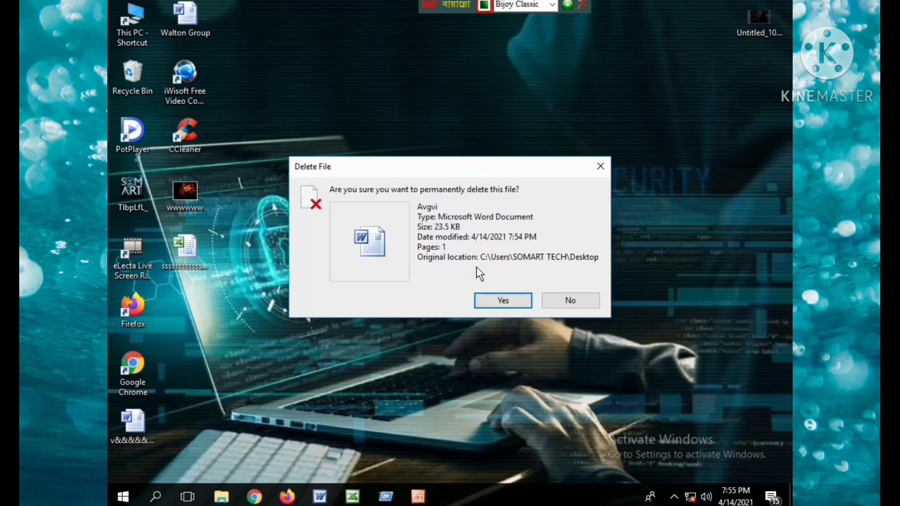
left_click(484, 301)
- Open a blank Word document, view the Desktop location in Save As, and close Word without saving
left_click(320, 497)
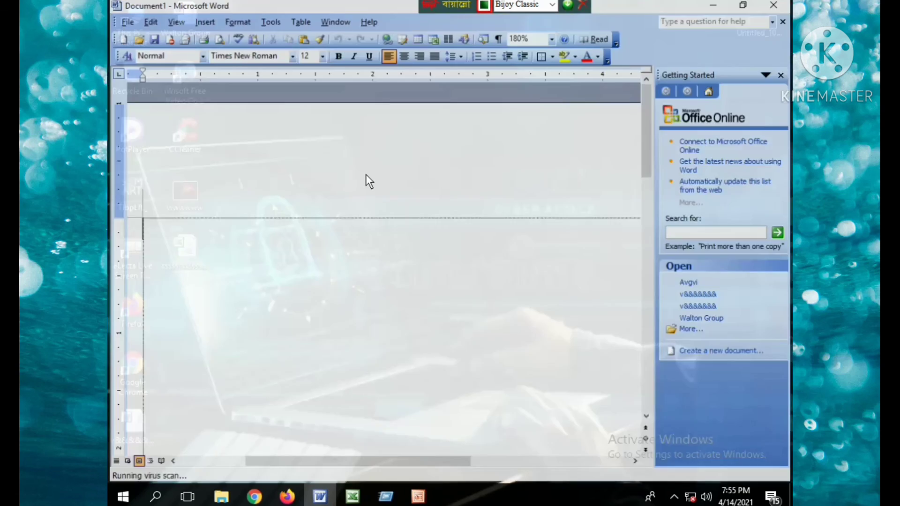
left_click(126, 22)
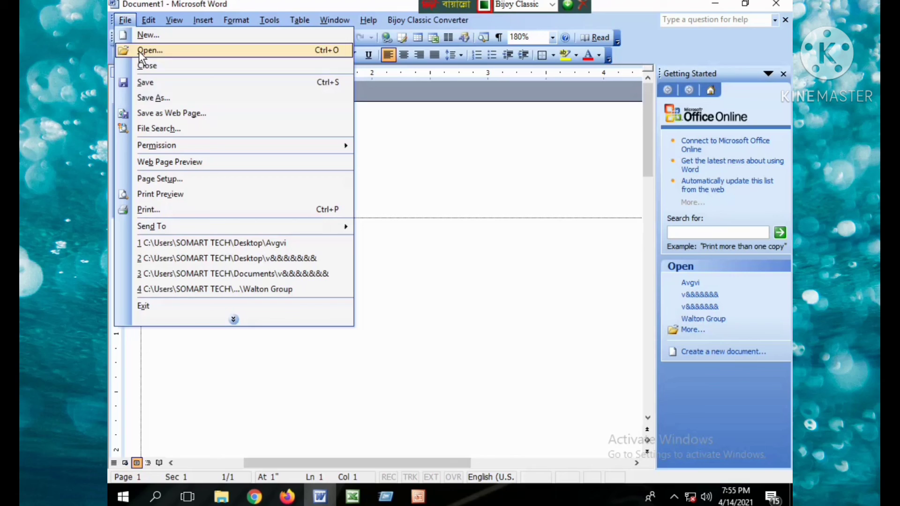
left_click(147, 94)
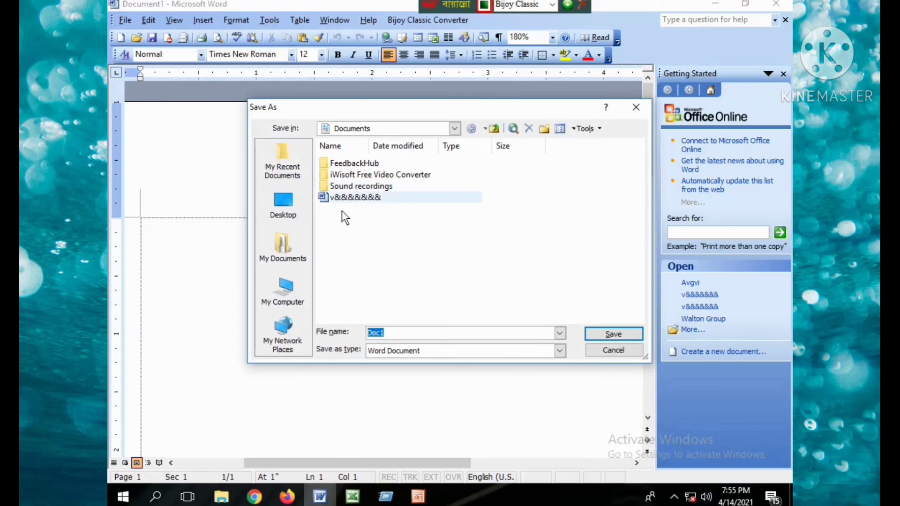
left_click(289, 218)
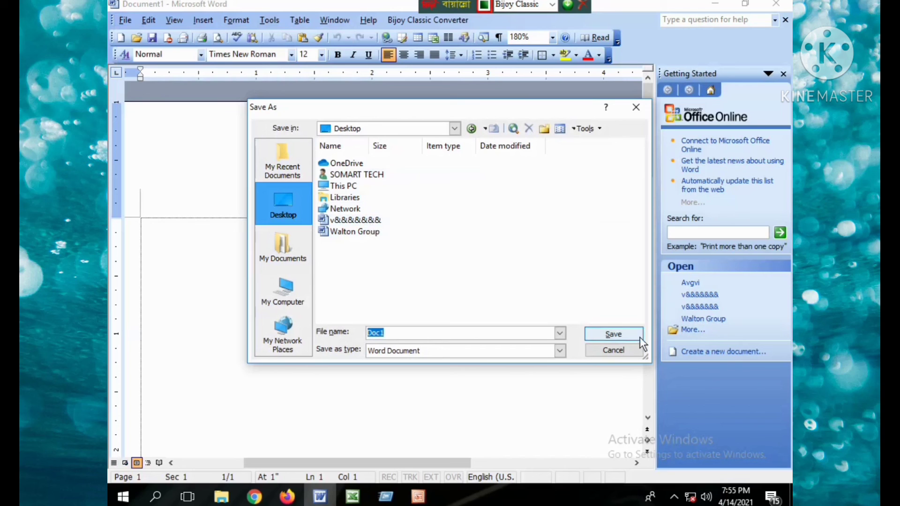
left_click(622, 355)
left_click(790, 4)
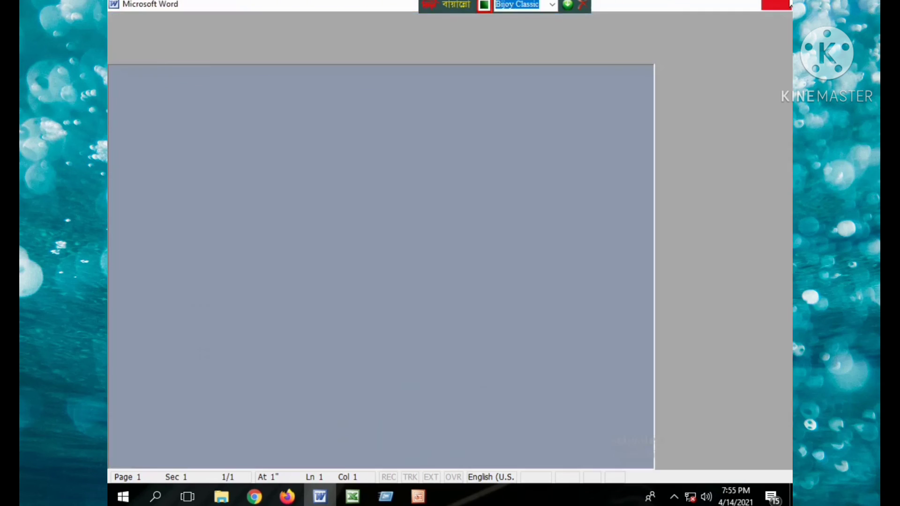
right_click(558, 73)
left_click(579, 115)
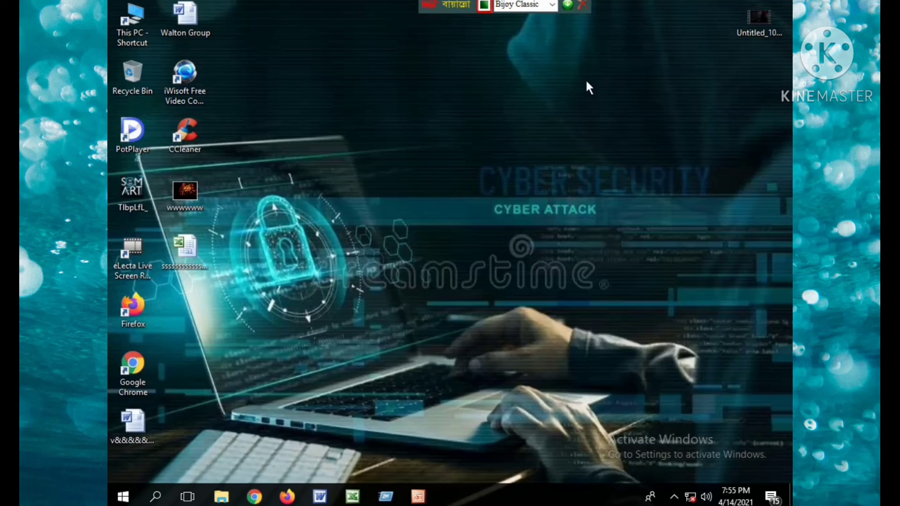
right_click(575, 82)
left_click(613, 123)
right_click(589, 111)
left_click(656, 152)
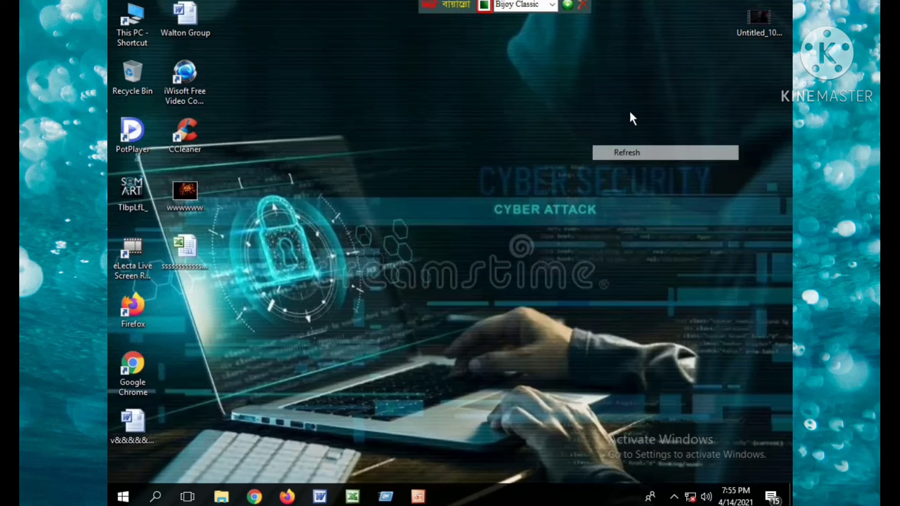